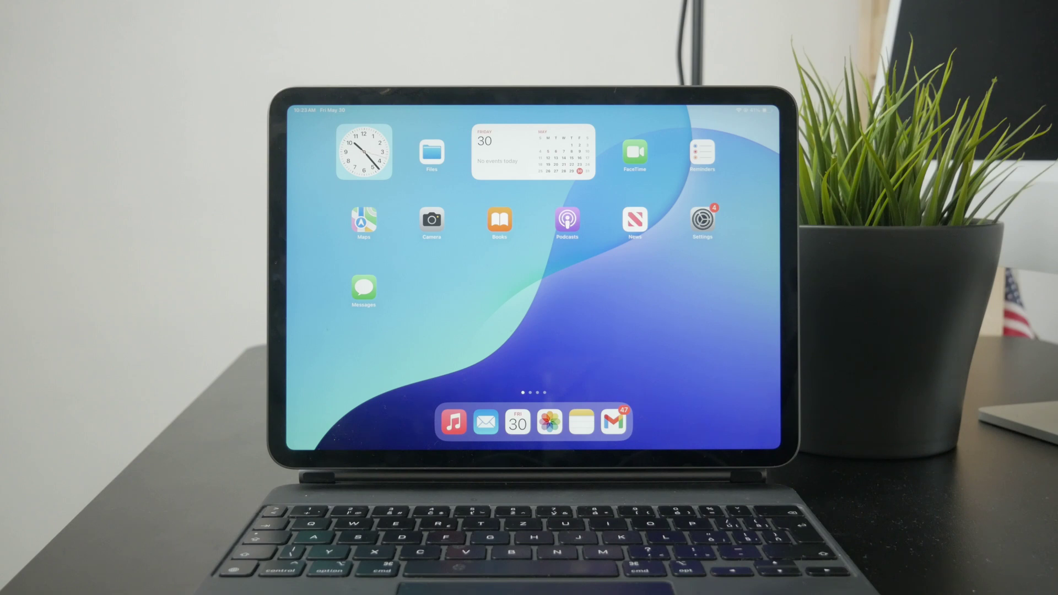
Open Spotlight and clear the search field to look up PowerPoint
key(super+space)
text(keyn)
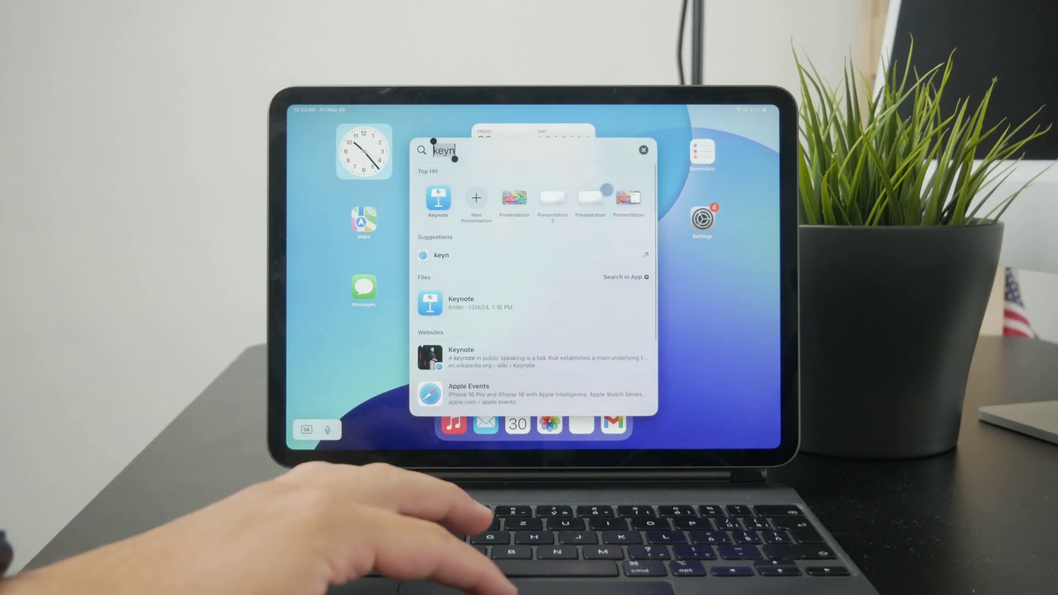
key(BackSpace)
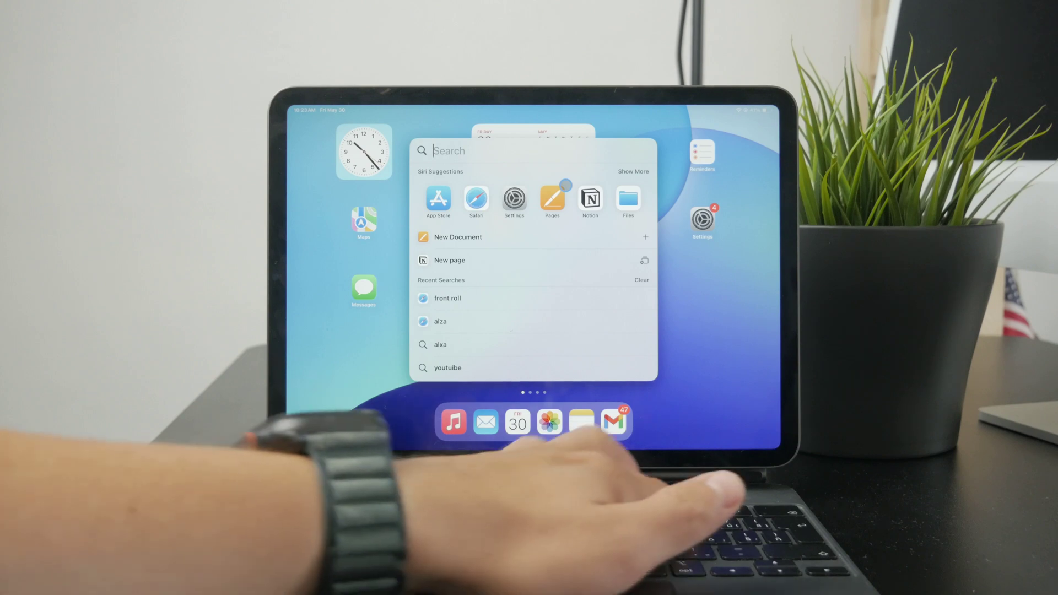
text(power)
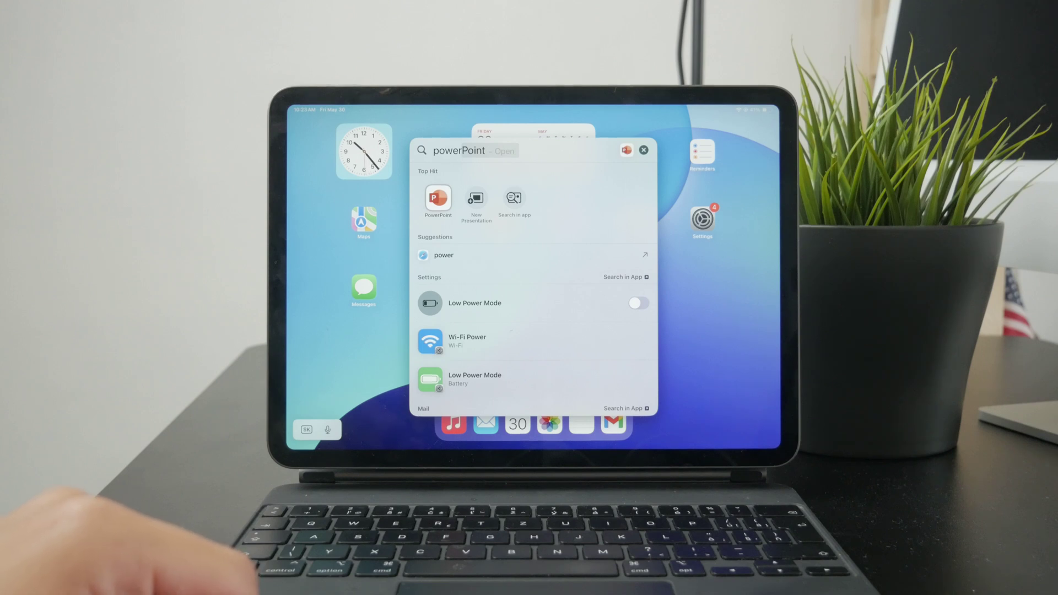
Launch PowerPoint, select slide 2, and bring up the Insert tools' music library
key(Return)
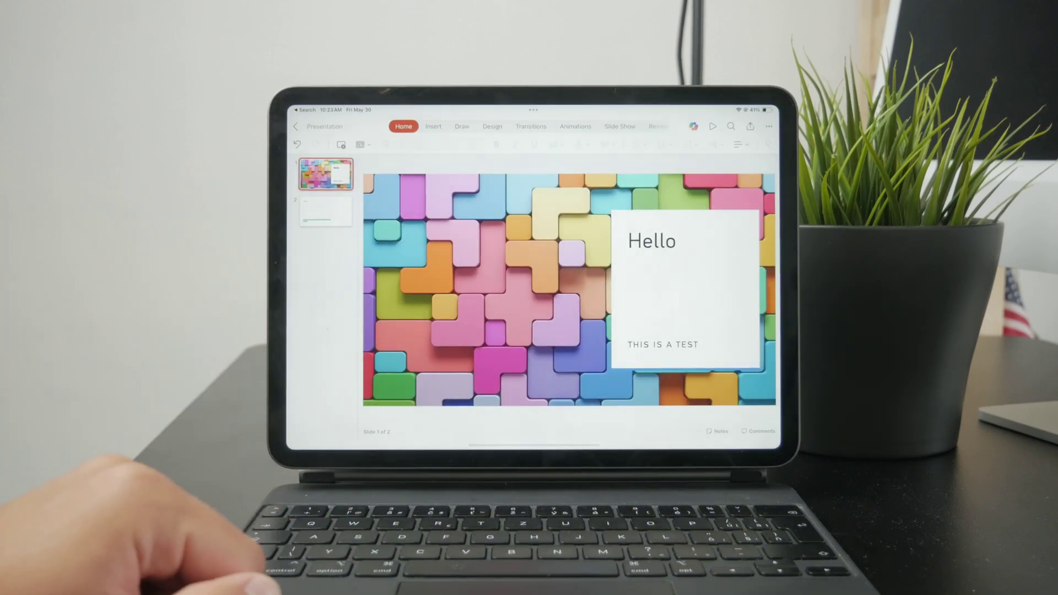
click(325, 211)
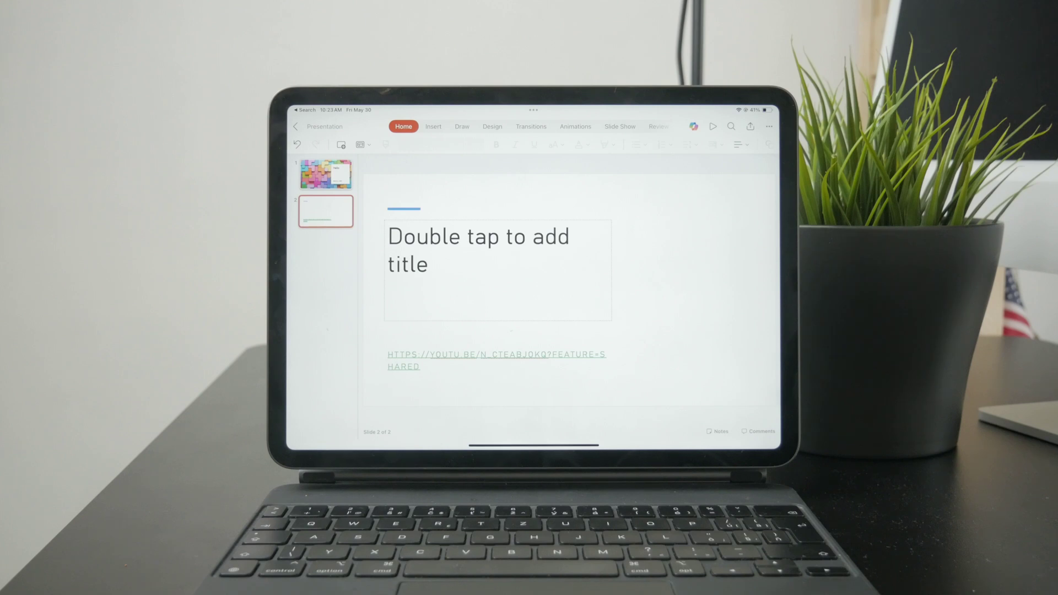
click(433, 127)
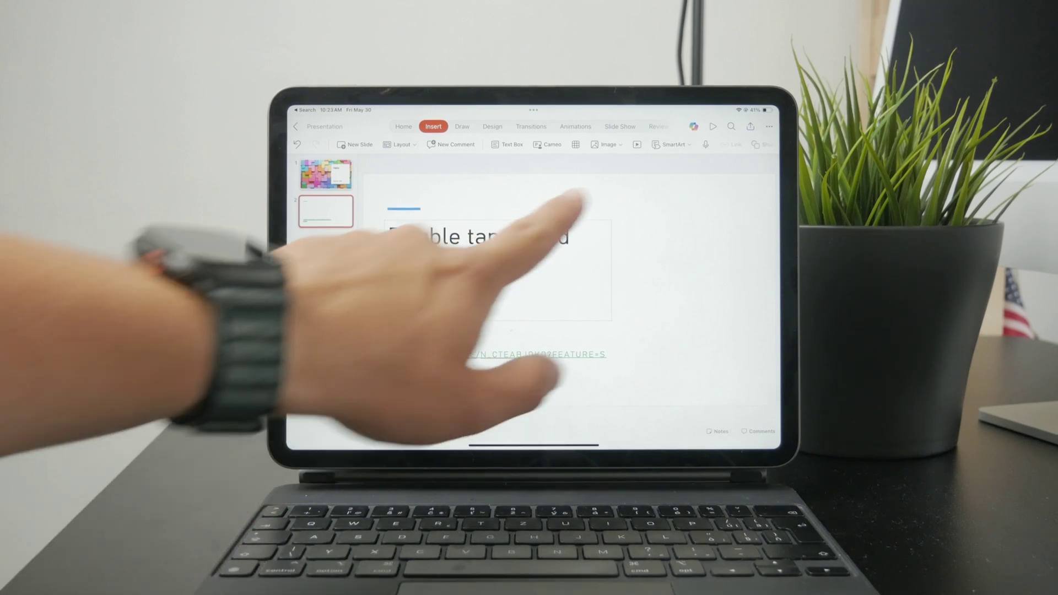
scroll(612, 145, right, 2)
click(674, 146)
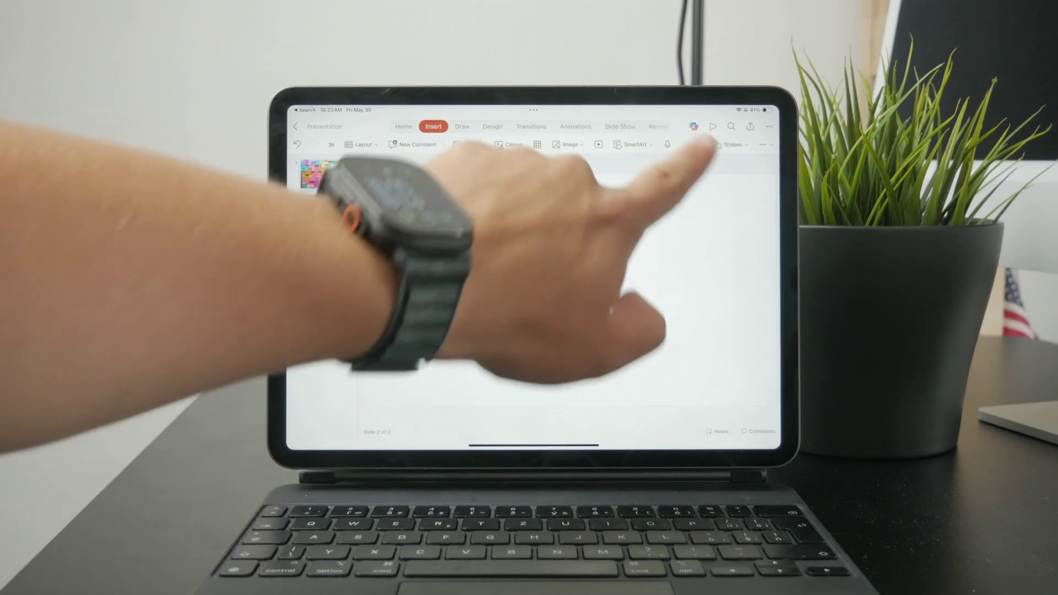
Insert 'Relaxing Music for the Soul' from the Zen Waters album into slide 2
click(602, 252)
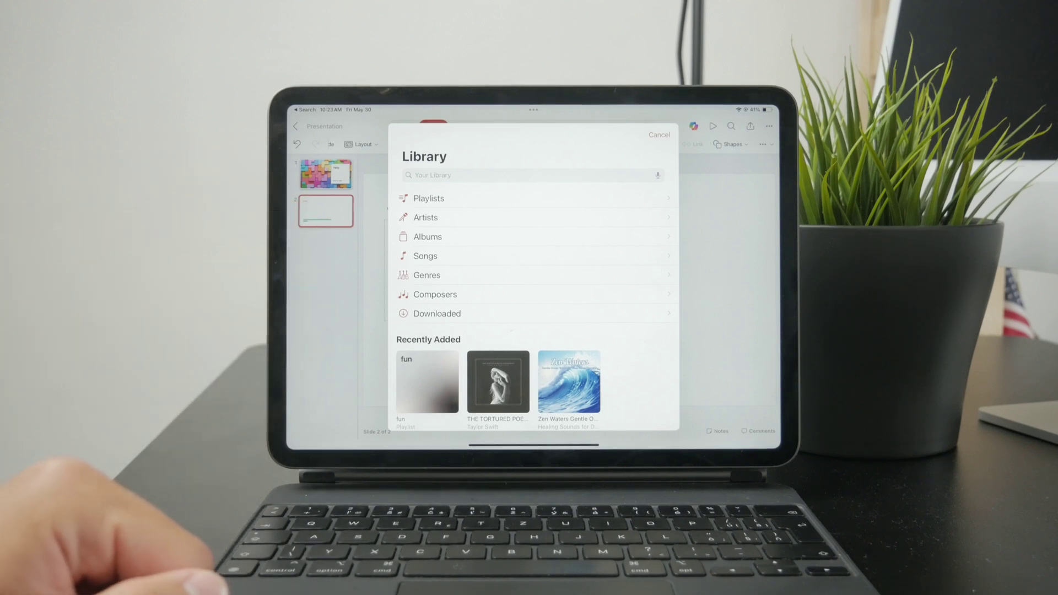
click(569, 382)
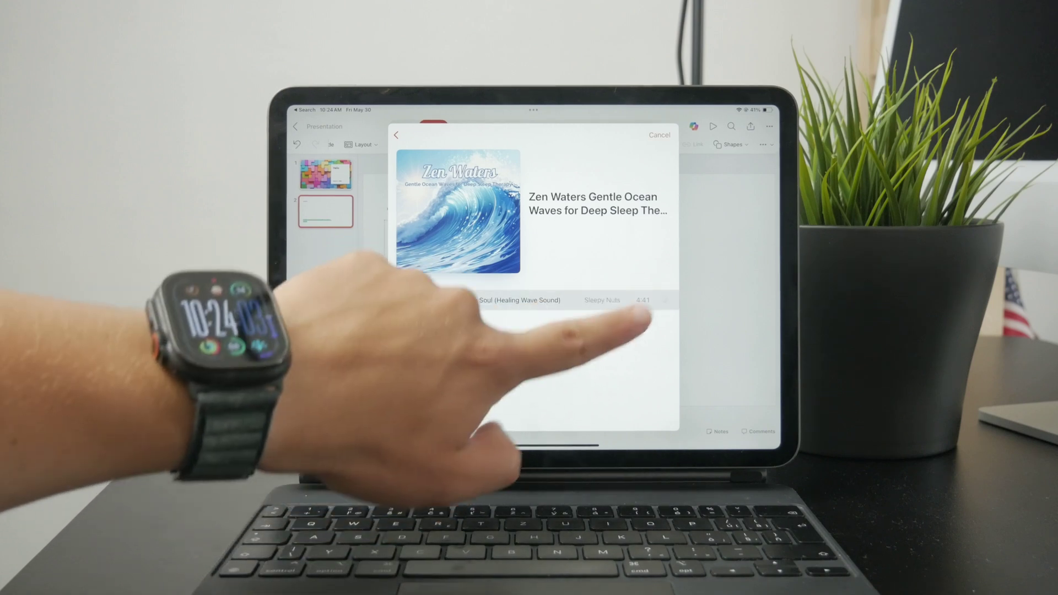
click(666, 300)
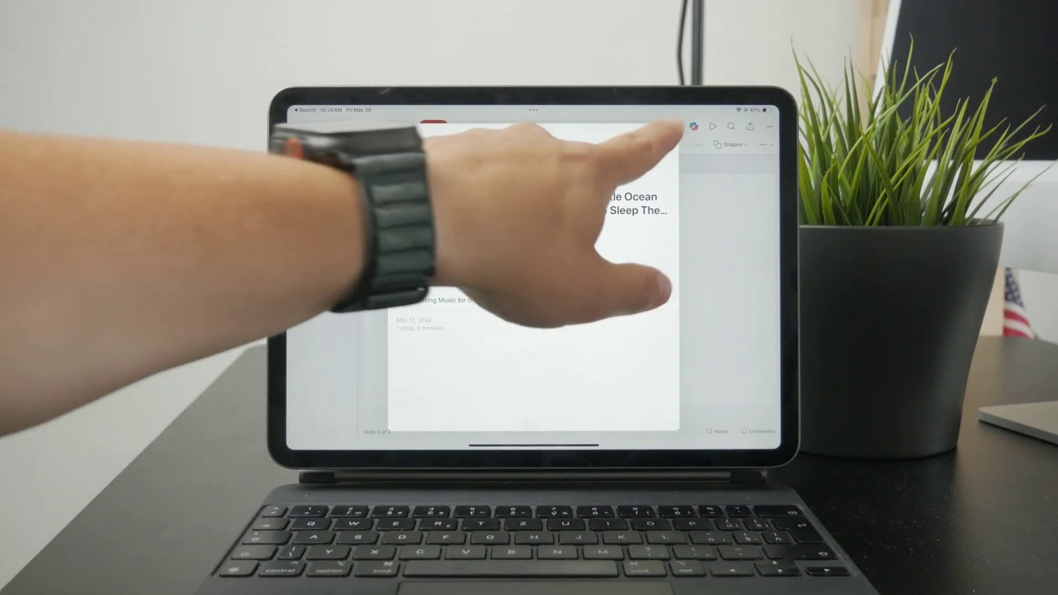
click(659, 134)
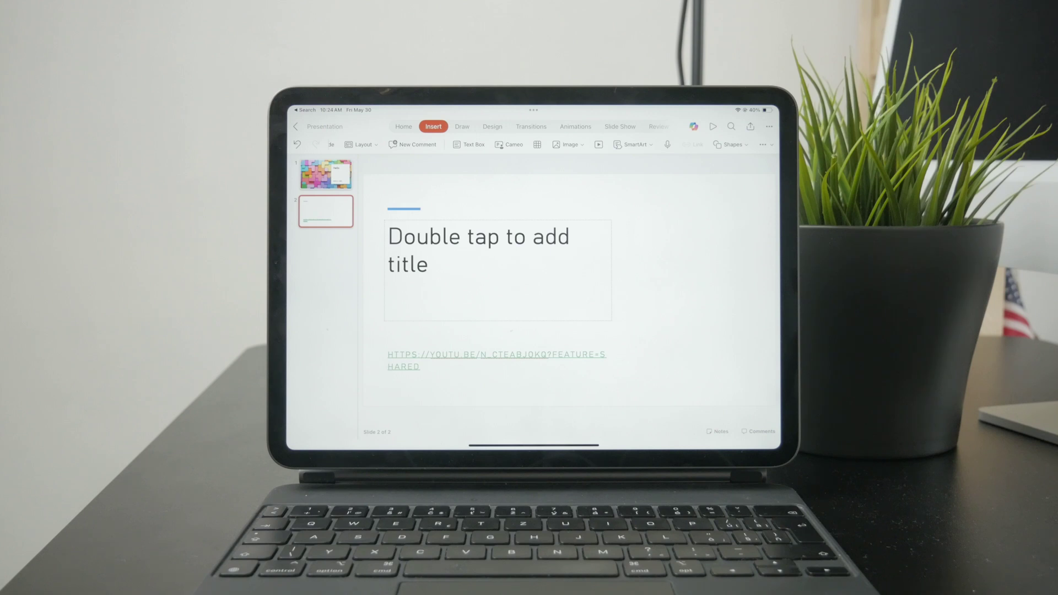
Back in PowerPoint, play the slideshow from the Hello slide and pull down Control Center
key(super+h)
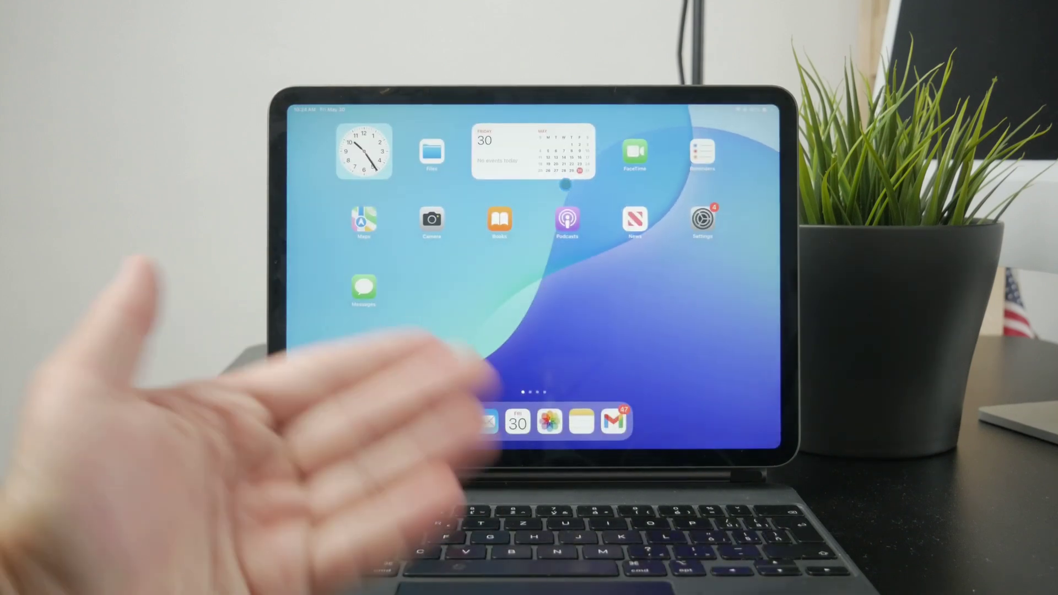
key(super+Tab)
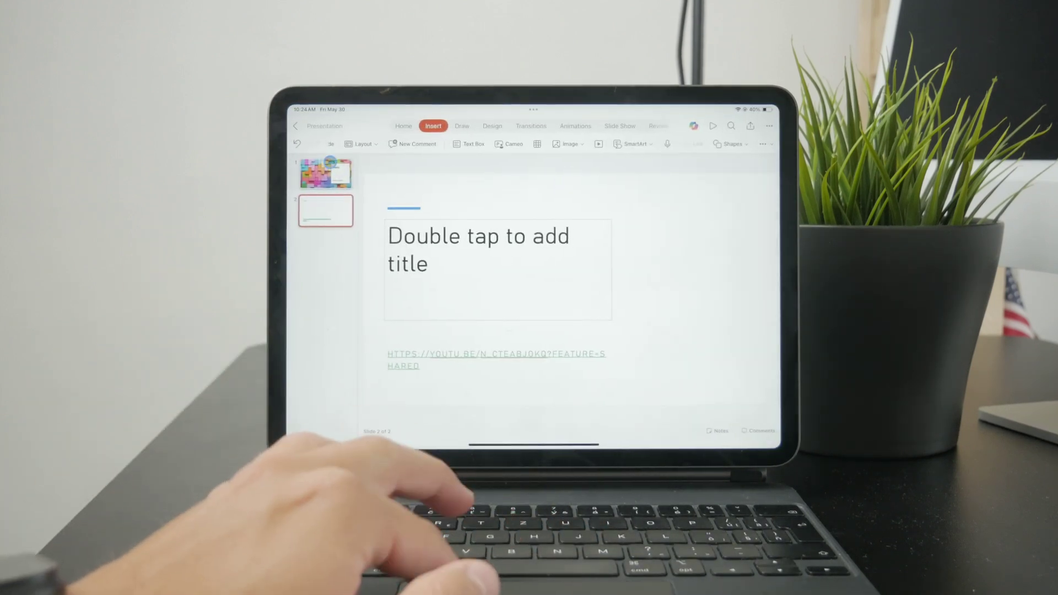
click(328, 169)
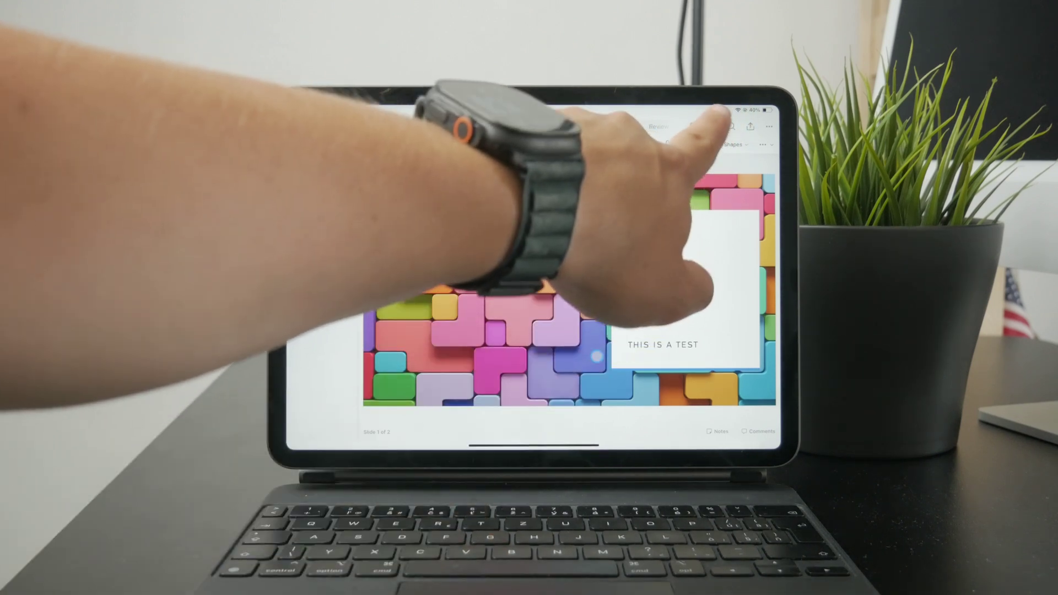
click(713, 125)
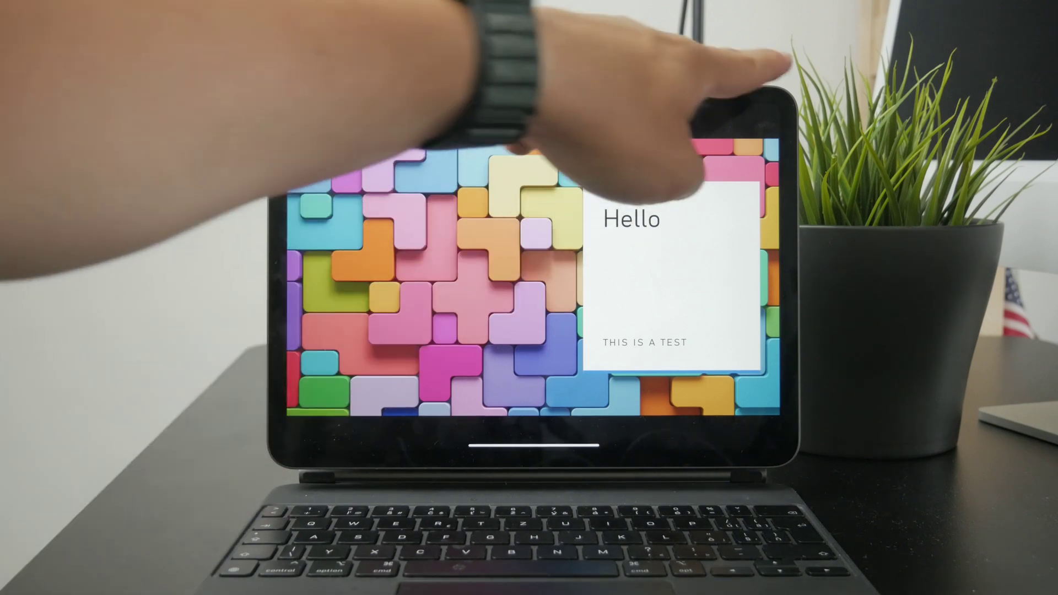
drag(752, 100, 754, 199)
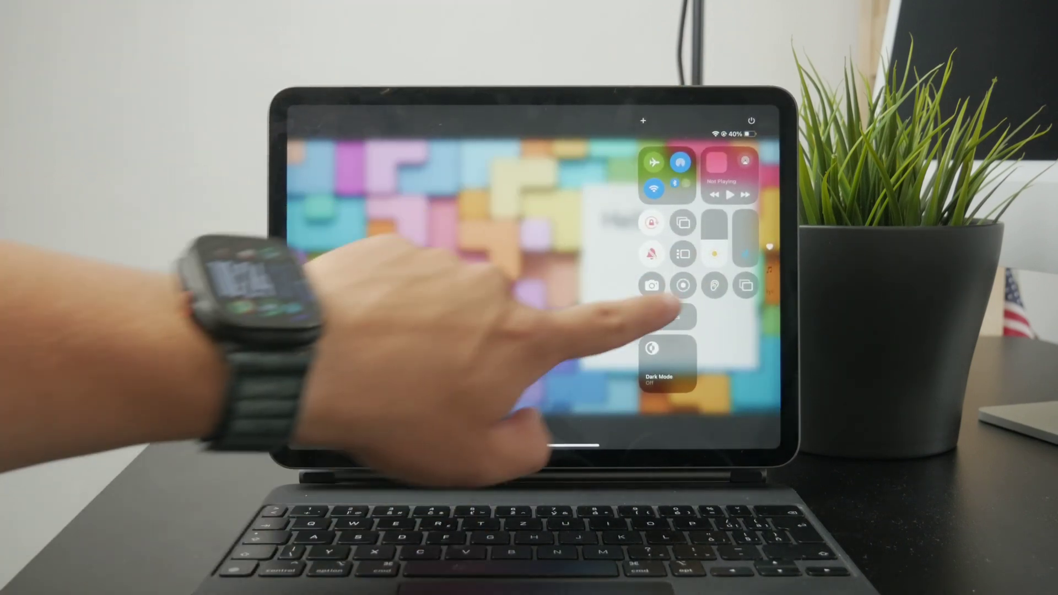
Start a screen recording to Photos and dismiss Control Center back to the slideshow
click(661, 281)
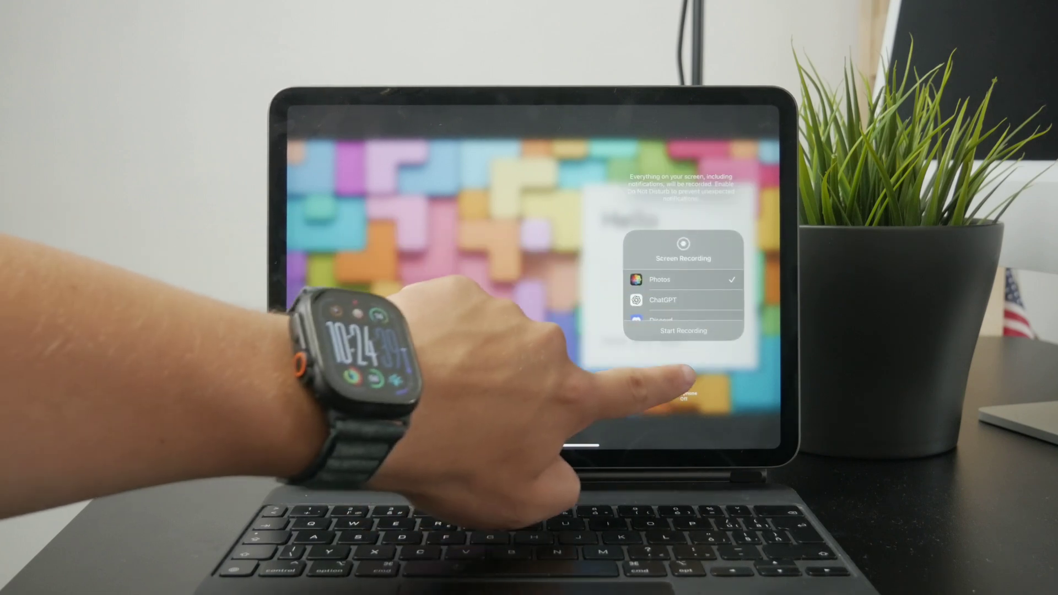
click(599, 376)
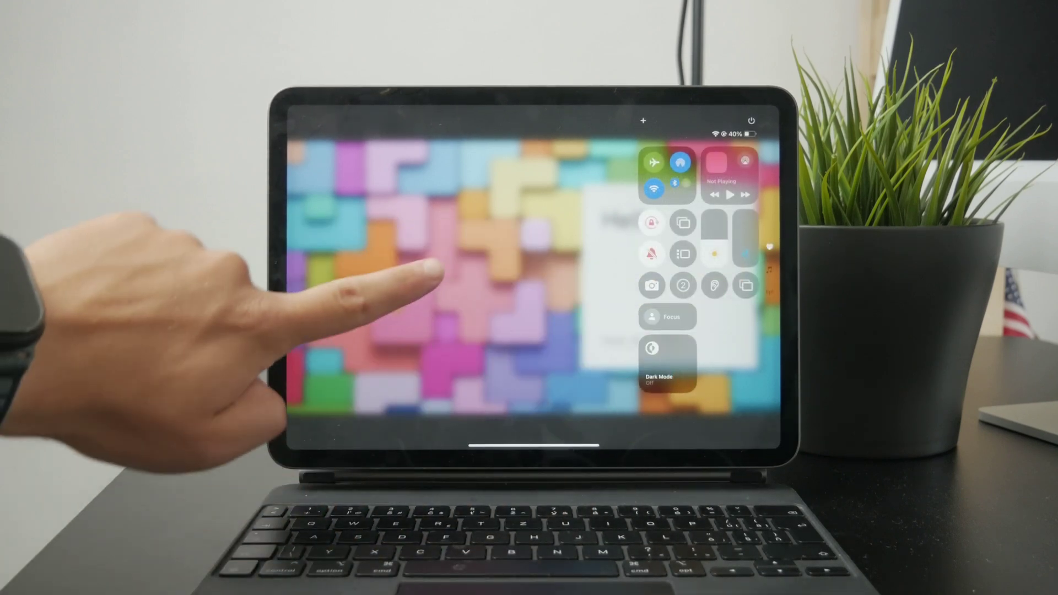
click(393, 283)
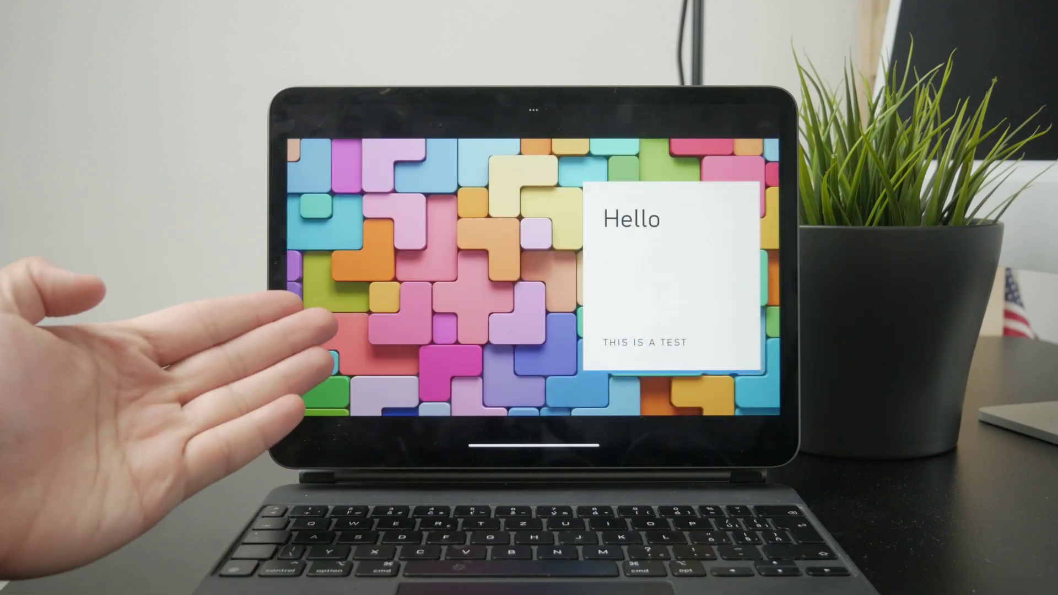
Advance to the YouTube link slide, return to Hello, then exit to the home screen
key(Return)
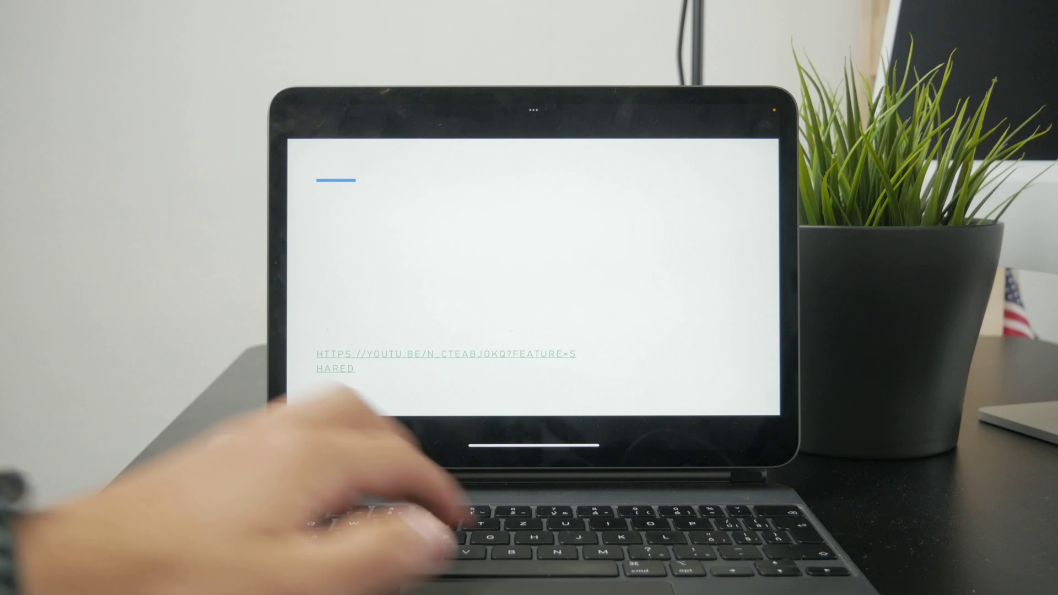
key(super+h)
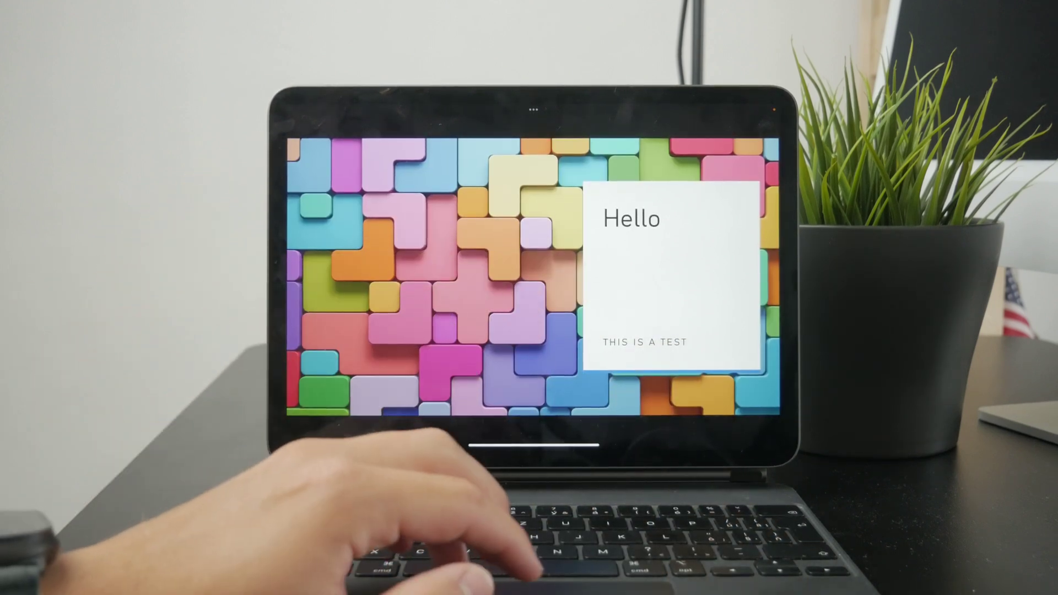
key(super+h)
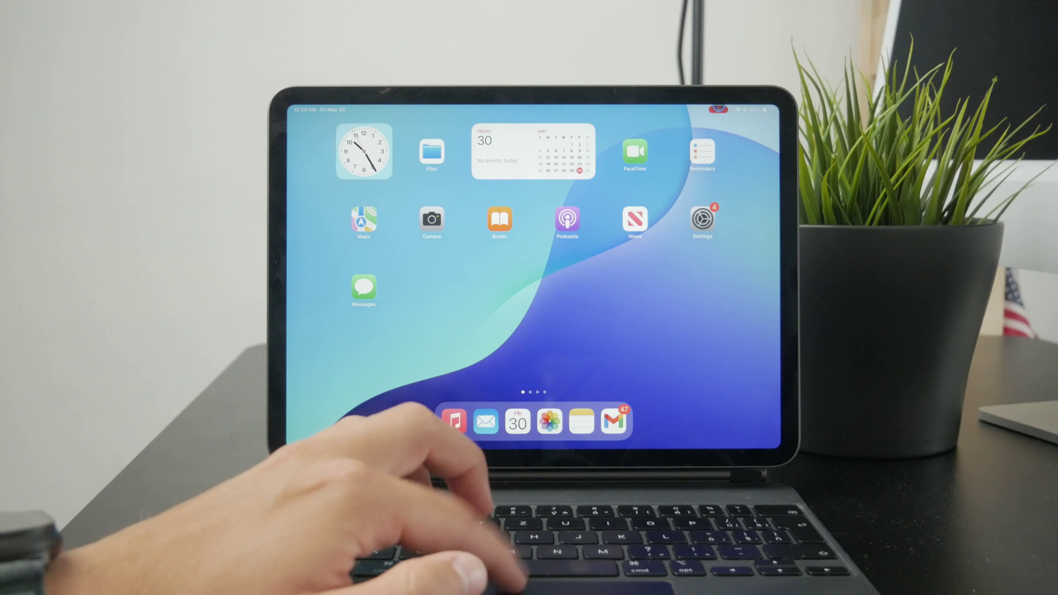
Stop the screen recording and close the Photos sharing panel
click(718, 108)
click(562, 282)
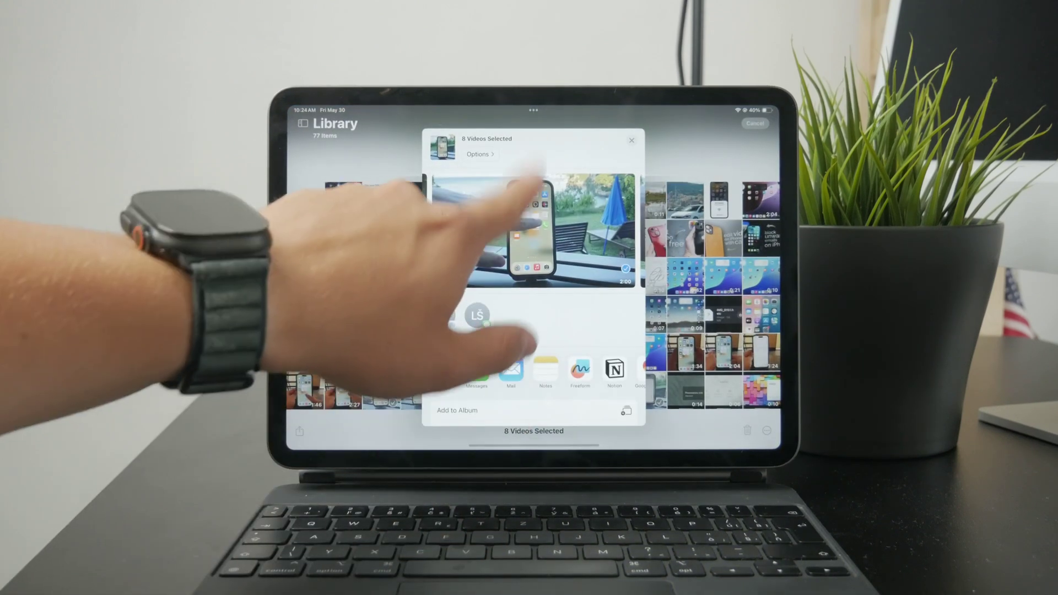
drag(532, 190, 568, 280)
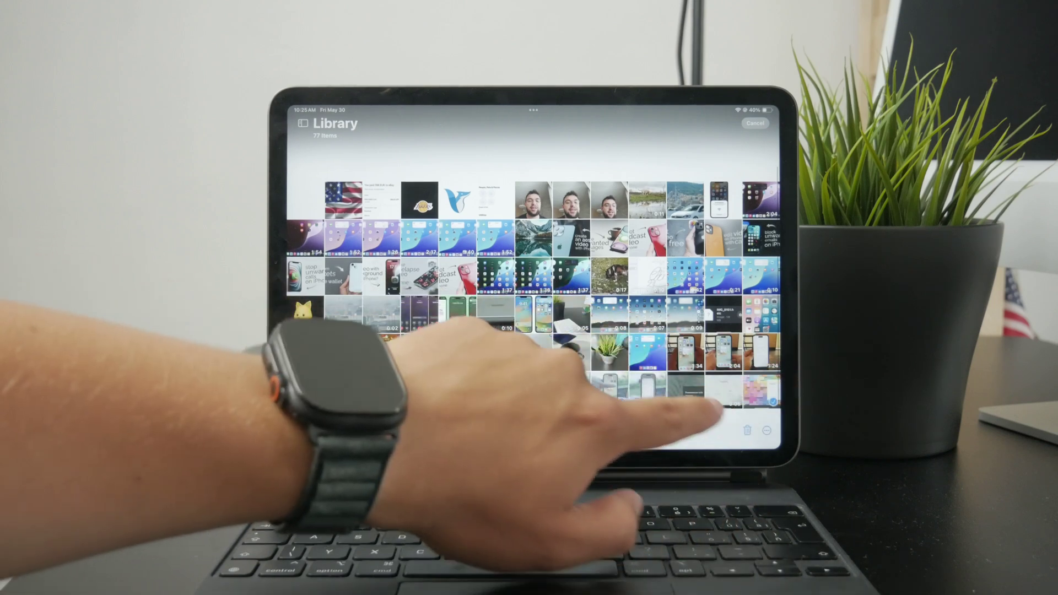
Play the newest screen recording in Photos, then return to the home screen
click(755, 123)
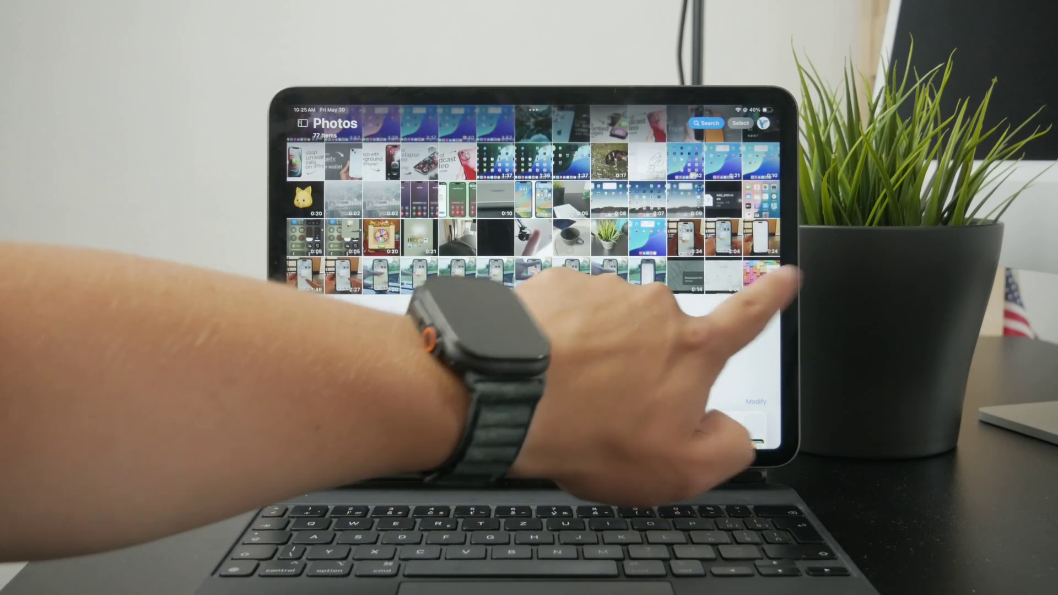
click(760, 281)
click(665, 423)
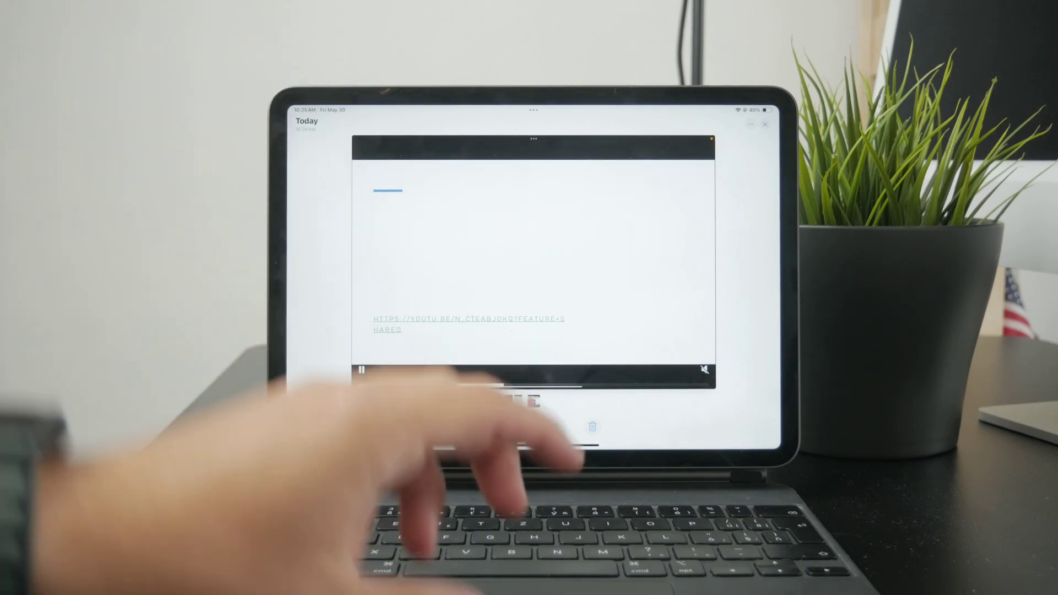
drag(542, 447, 541, 431)
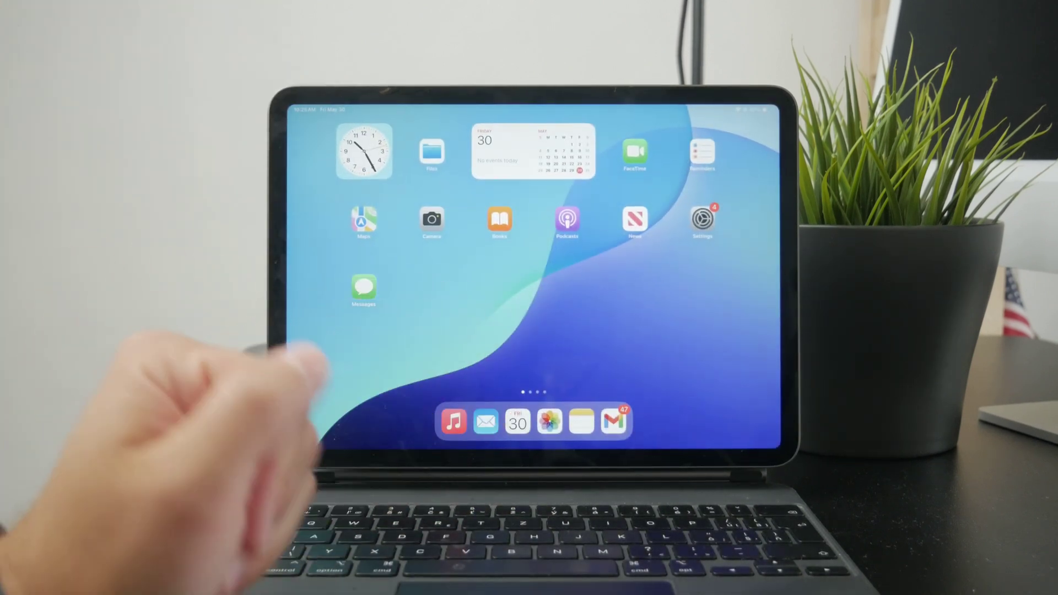